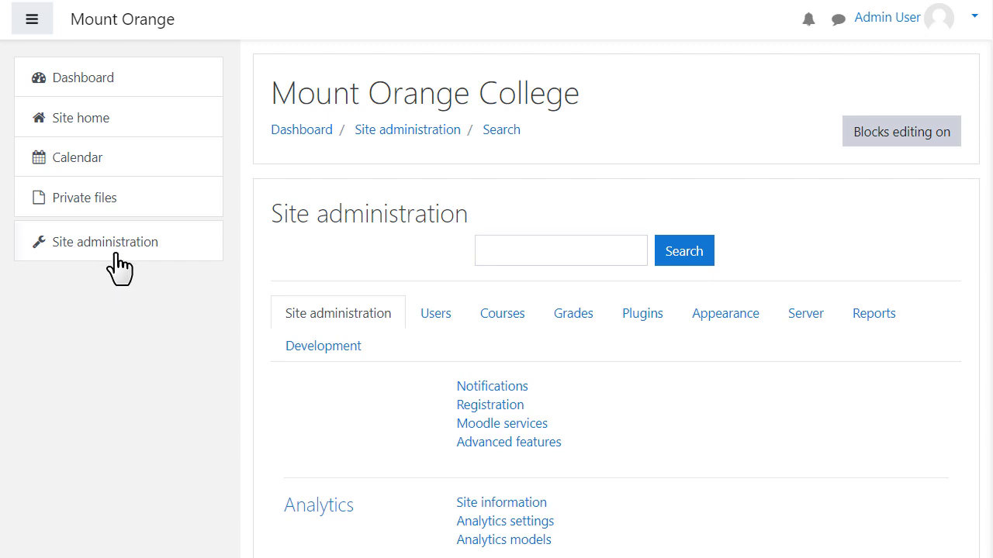
- Start a new course from the site's course administration and enter Basic English as its full name
click(491, 318)
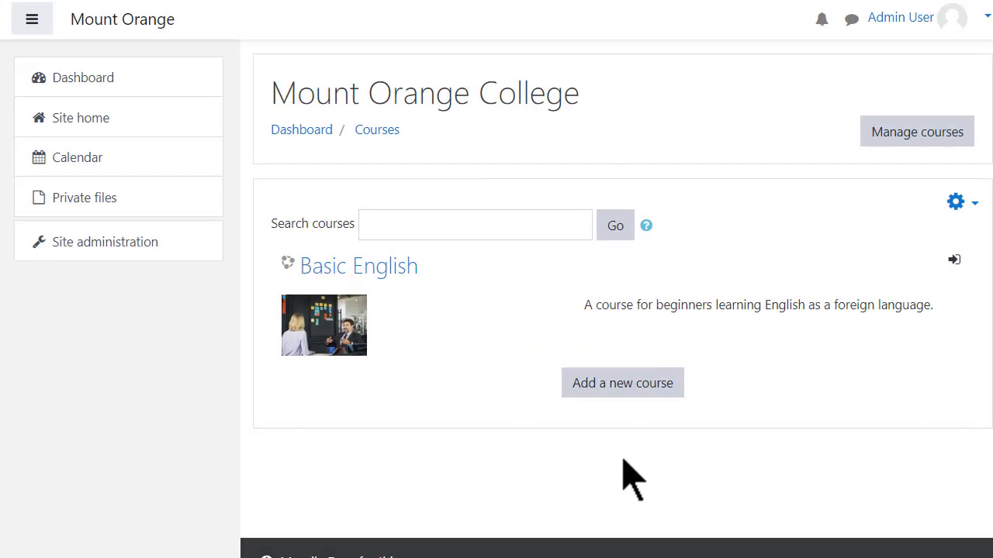
click(622, 384)
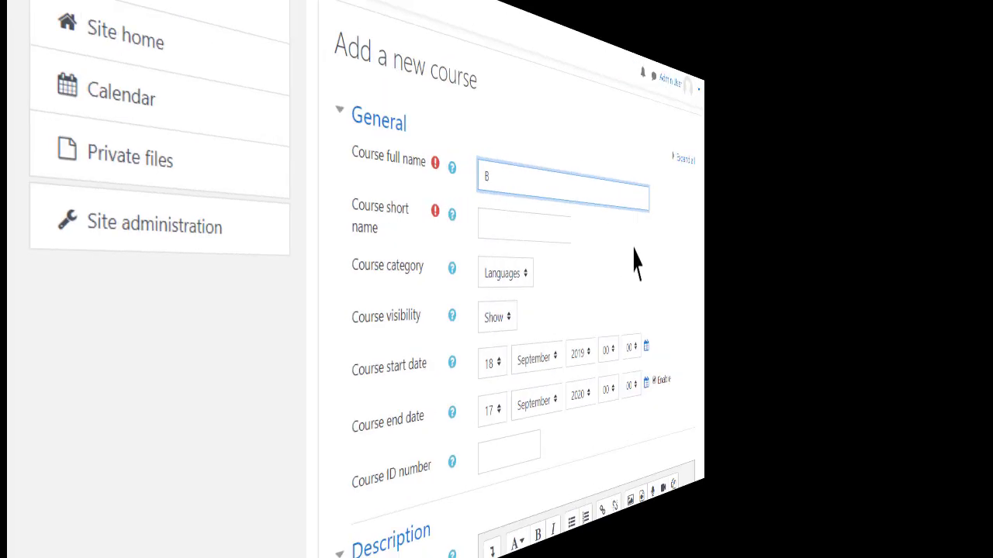
text(a)
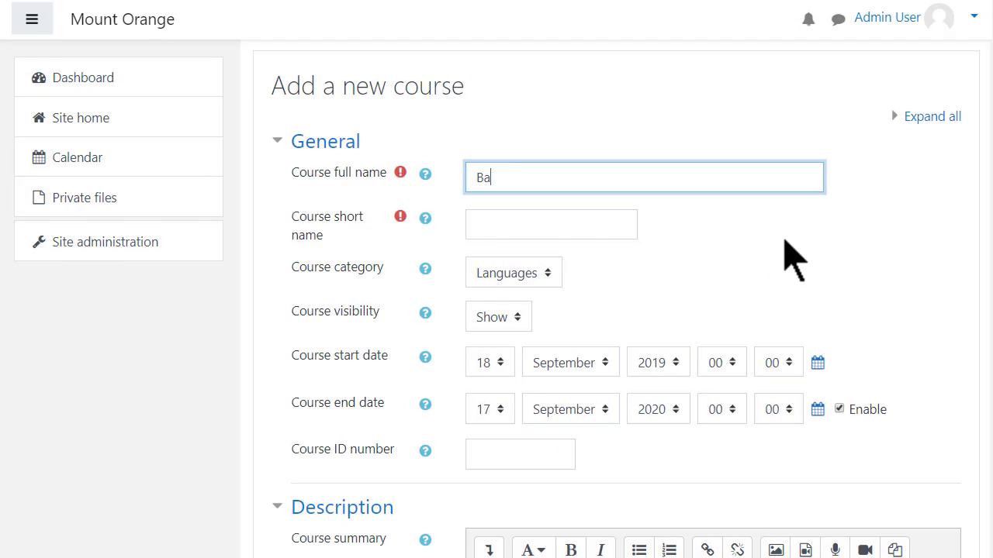
text(sic ne)
key(BackSpace)
key(BackSpace)
text(Enlig)
key(BackSpace)
key(BackSpace)
key(BackSpace)
text(glish)
- Enter BE as the course short name and keep the course visibility at Show
click(592, 225)
text(BE)
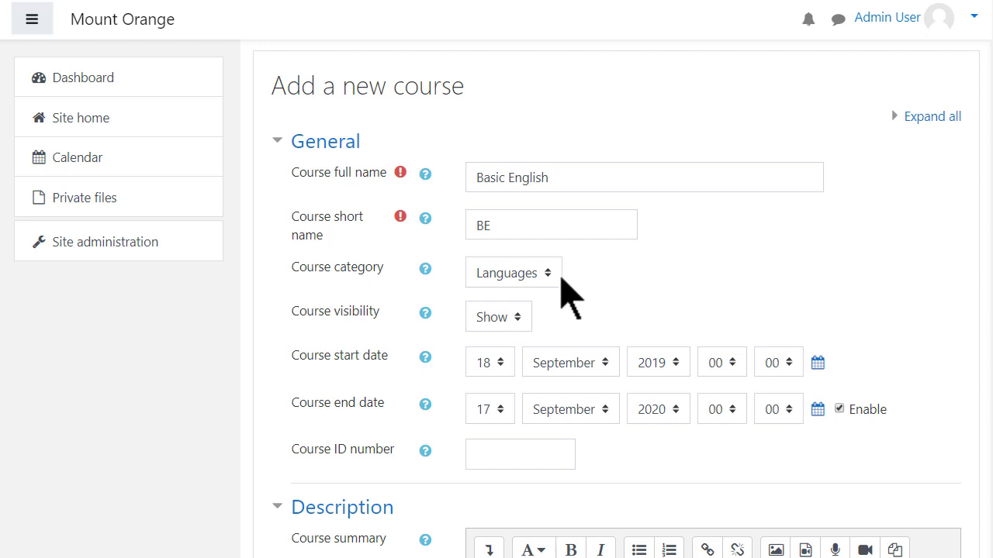
click(519, 324)
click(520, 324)
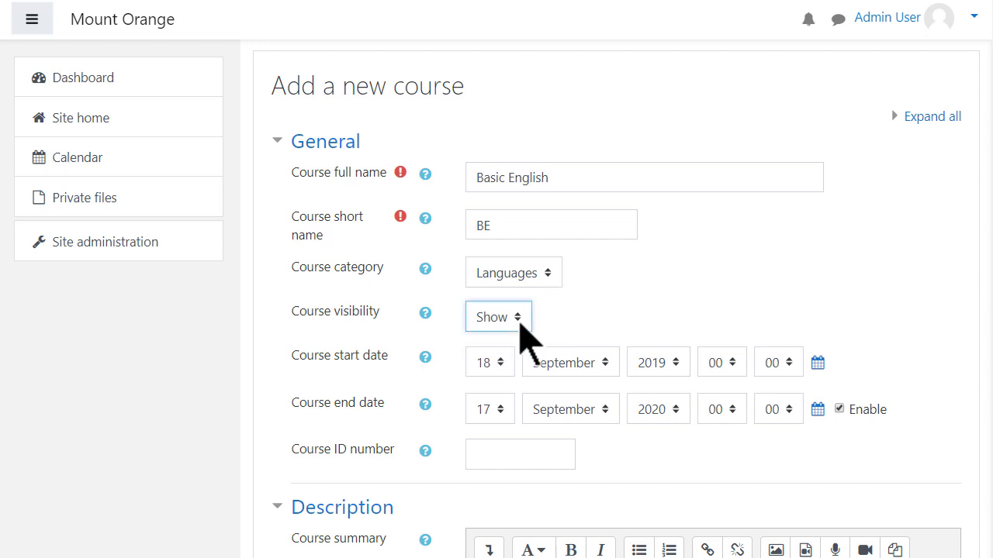
- Write the summary "A course for beginners learning English as a foreign language." and add EFL.jpg as the course image
scroll(764, 311, down, 3)
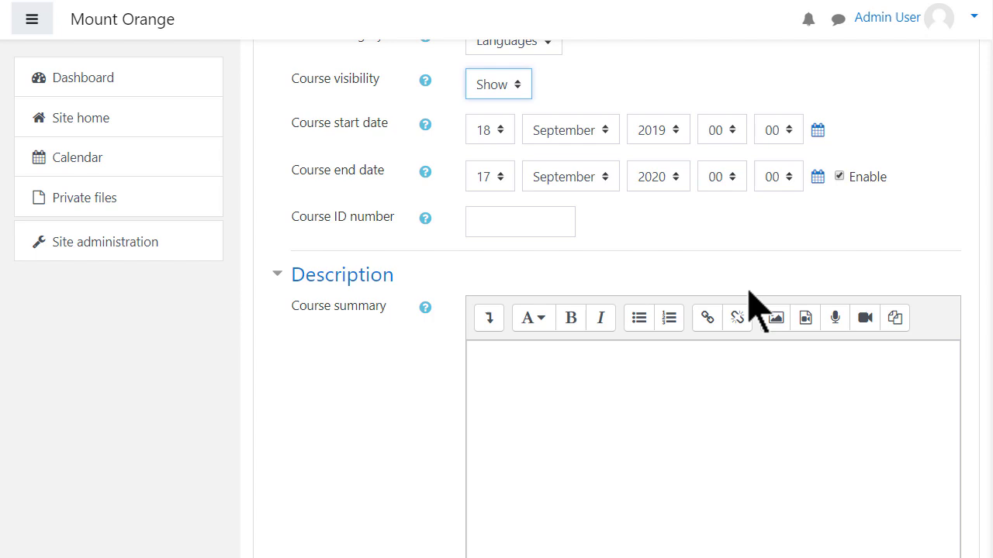
scroll(742, 303, down, 2)
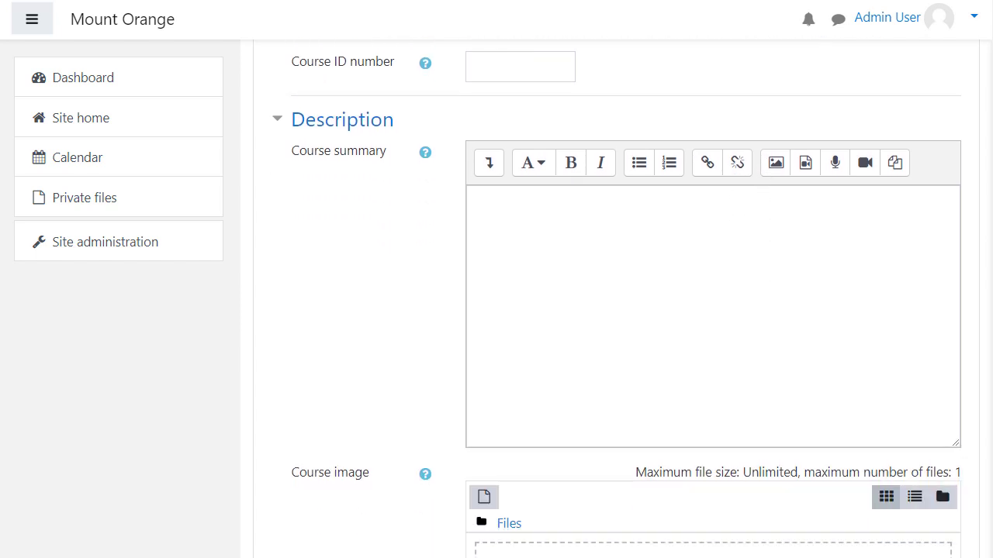
click(477, 200)
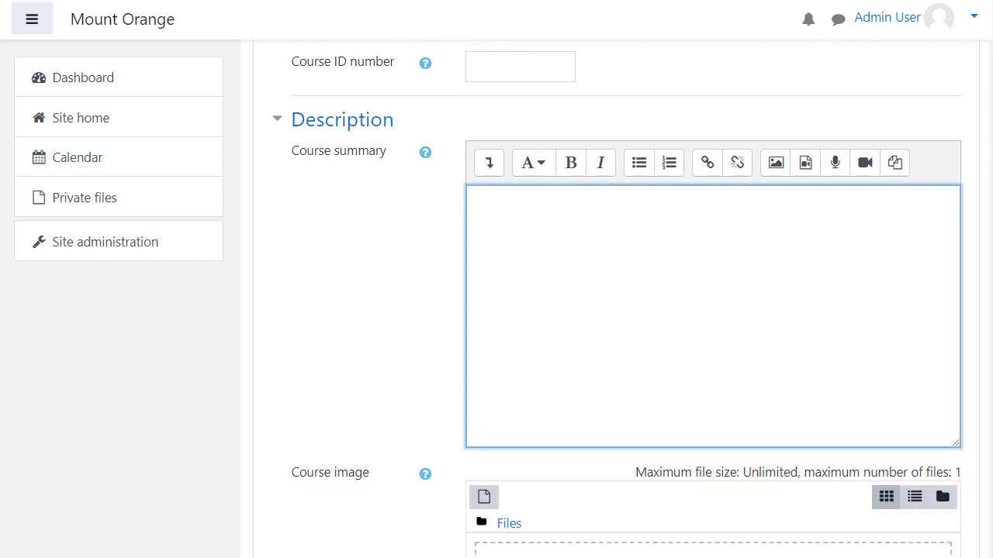
text(A course for beginners learn)
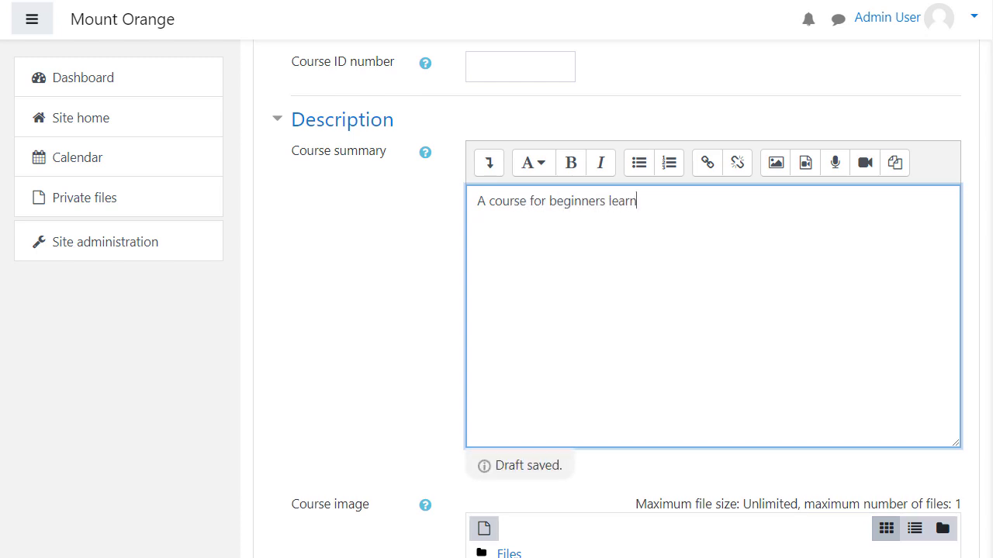
text(ing English as a foreign language.)
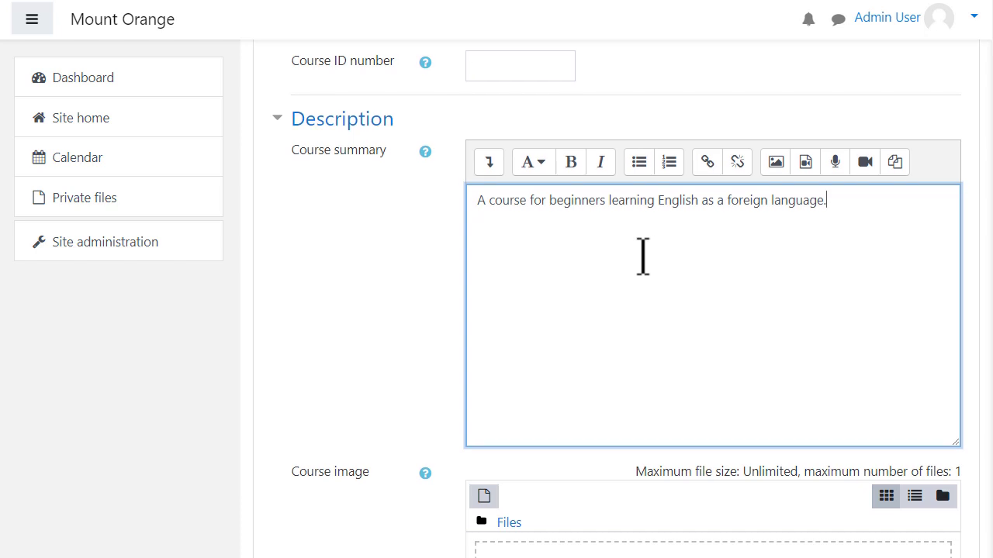
scroll(641, 256, down, 3)
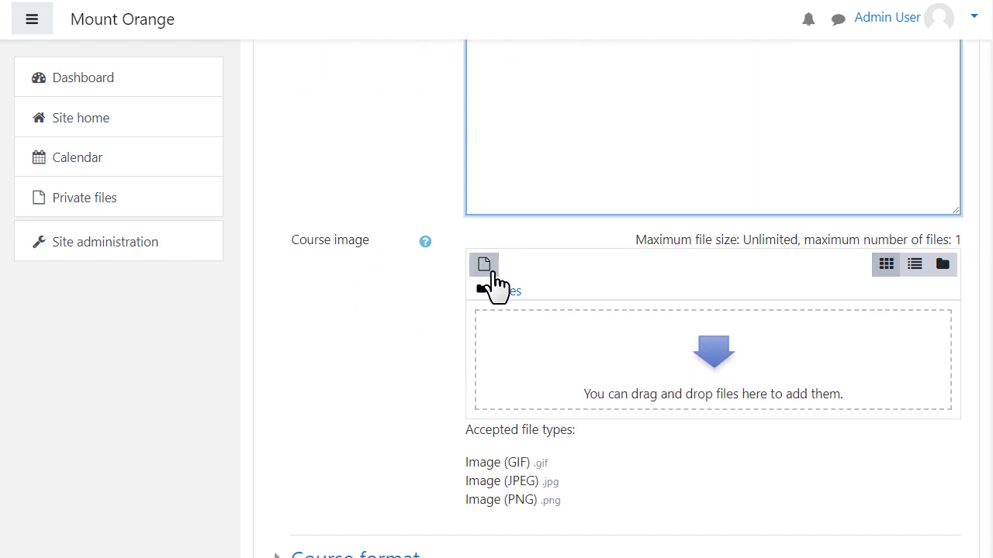
click(484, 264)
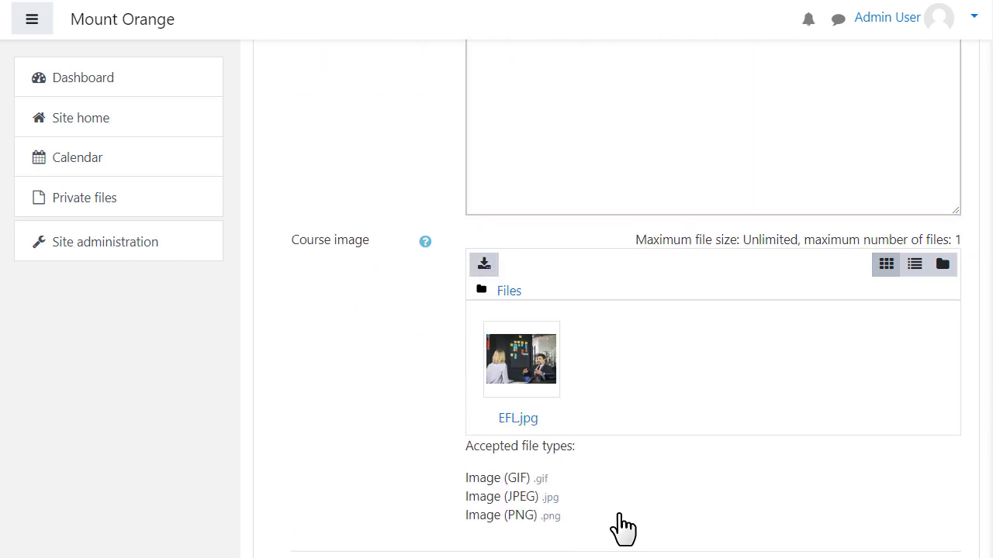
- Expand the course format settings and review the choices for number of sections, format and course layout
scroll(623, 530, down, 4)
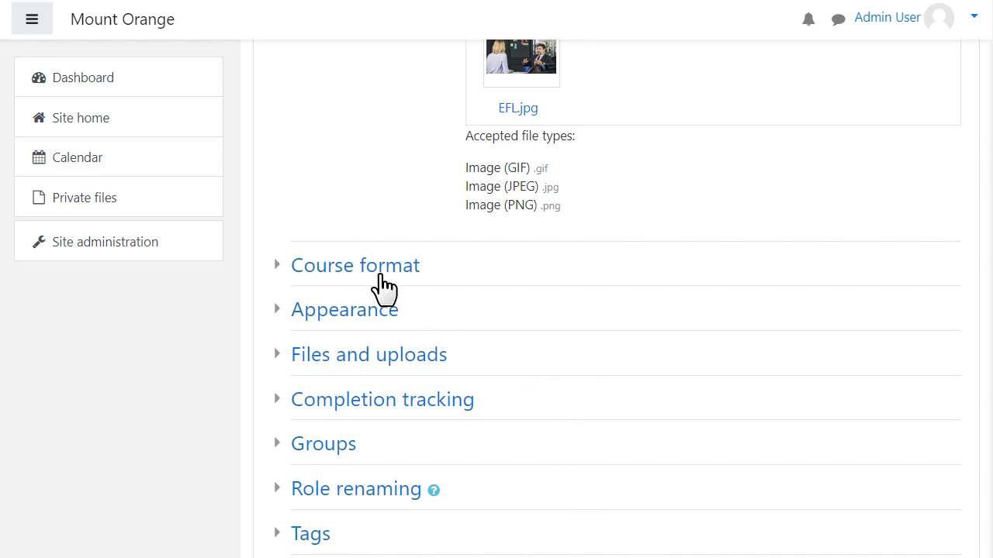
click(388, 273)
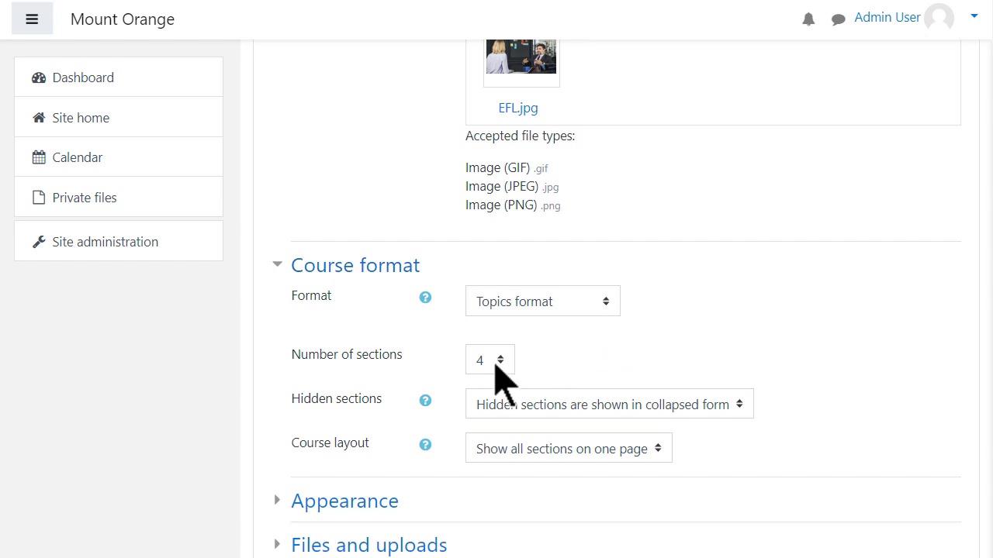
click(495, 365)
click(495, 364)
click(590, 318)
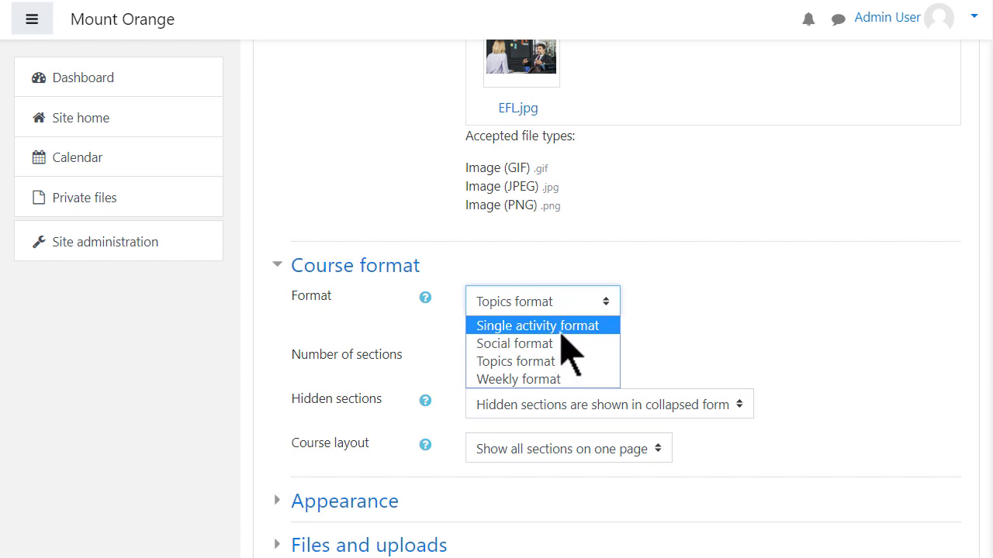
click(702, 349)
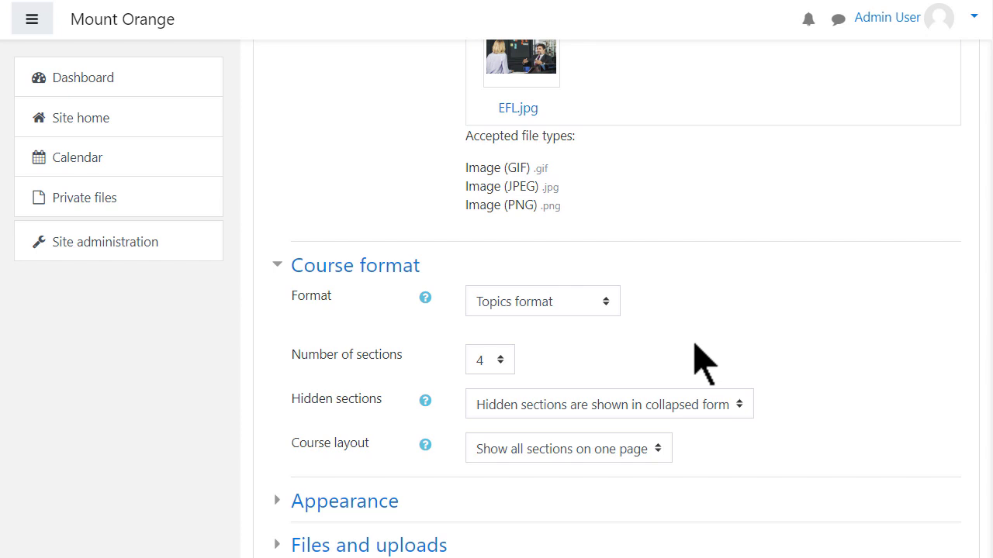
scroll(704, 361, down, 2)
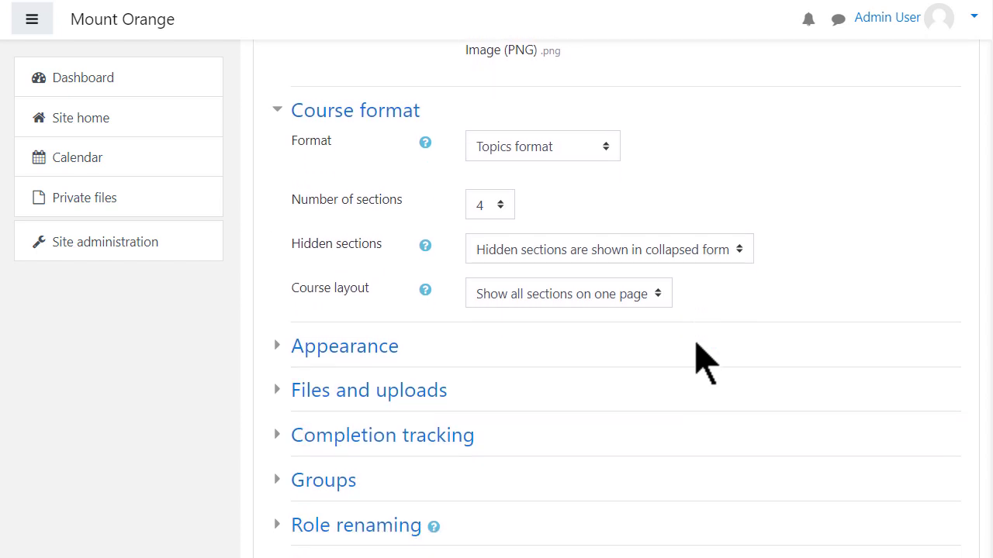
click(658, 294)
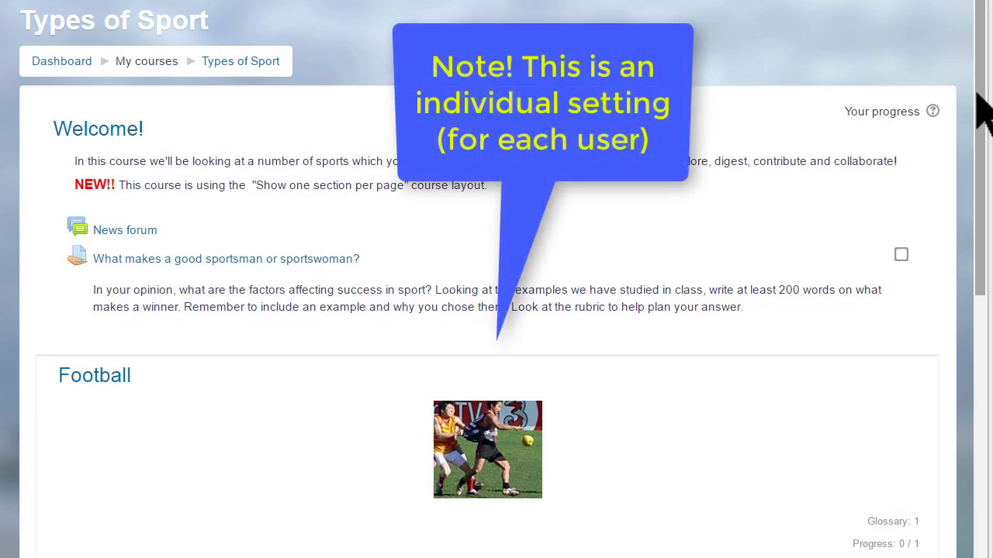
- Examine the one-section-per-page layout in the Types of Sport course, including the Tennis section and its navigation to other sections
drag(983, 108, 935, 340)
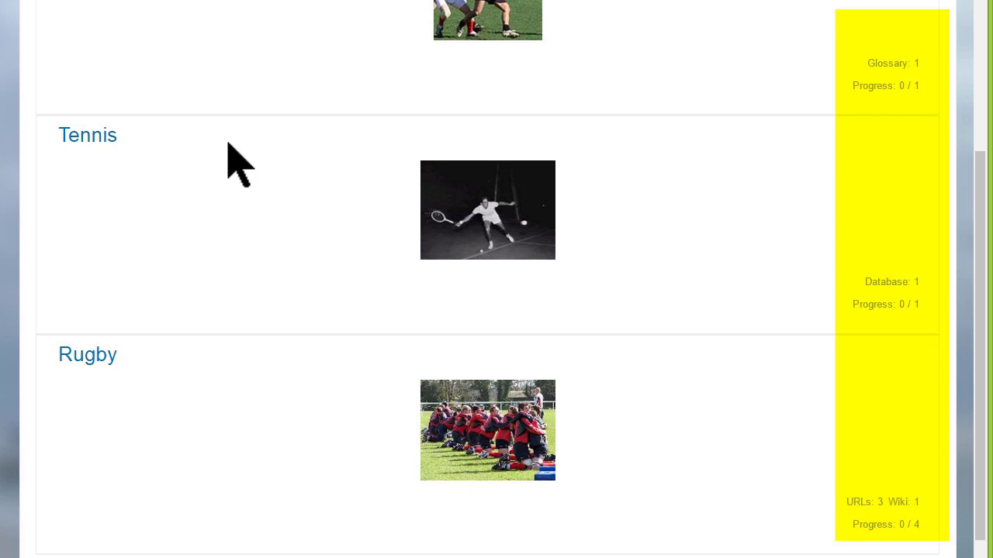
click(88, 138)
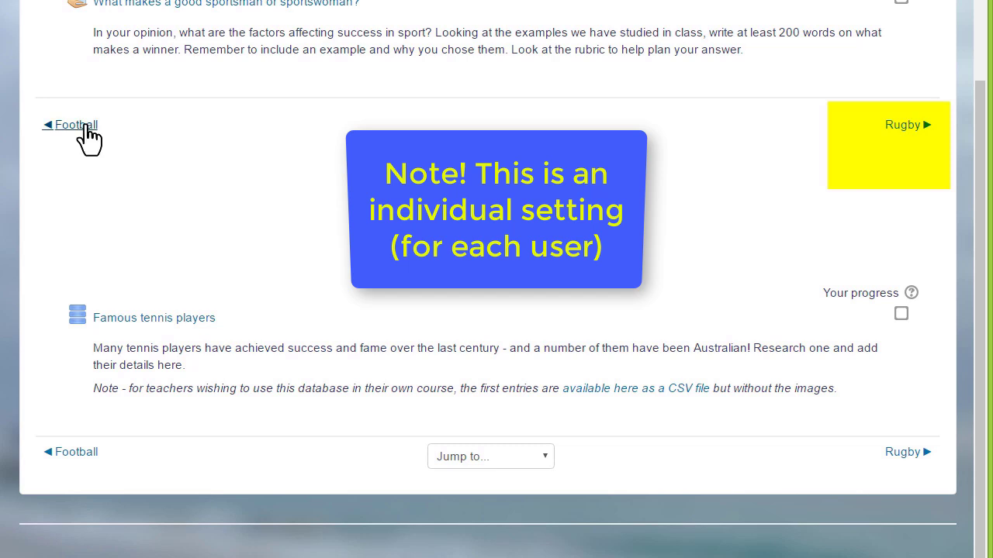
click(545, 458)
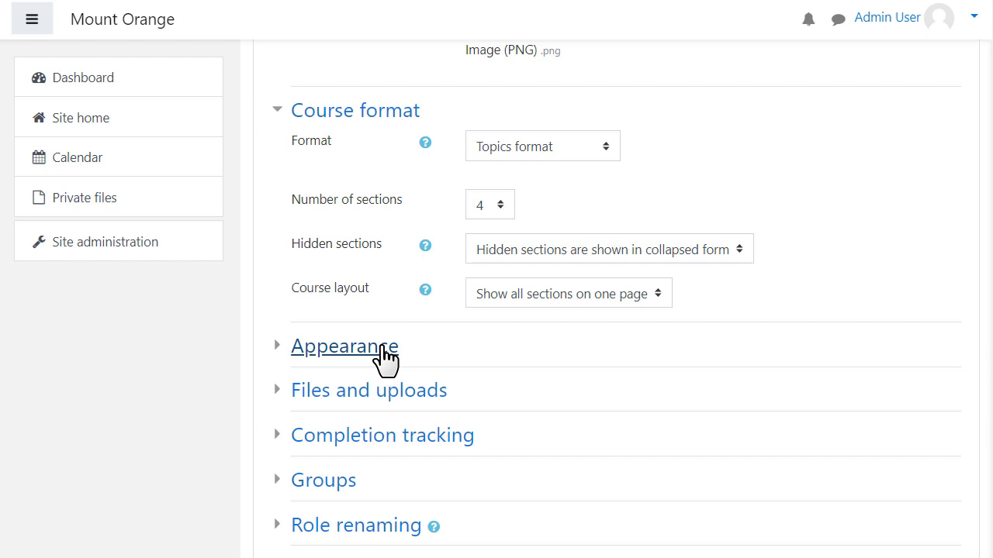
- Review the new course's Appearance settings, including the choices for number of announcements, and collapse the section
click(383, 349)
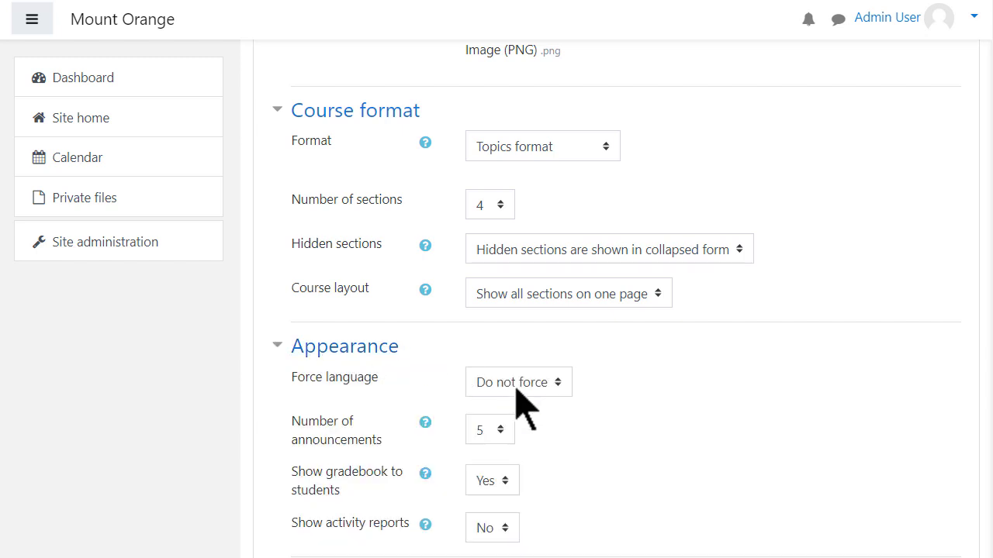
scroll(569, 434, down, 2)
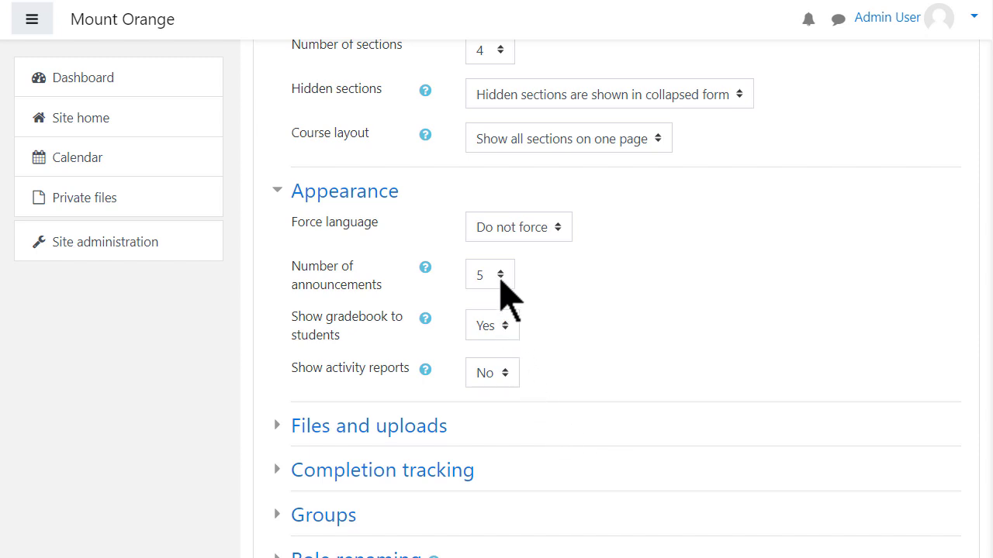
click(500, 278)
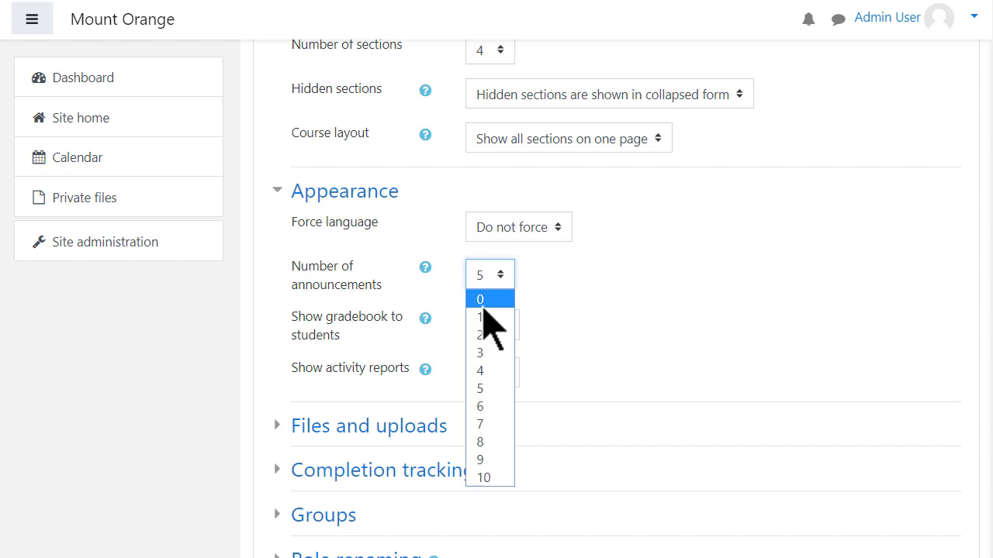
click(647, 321)
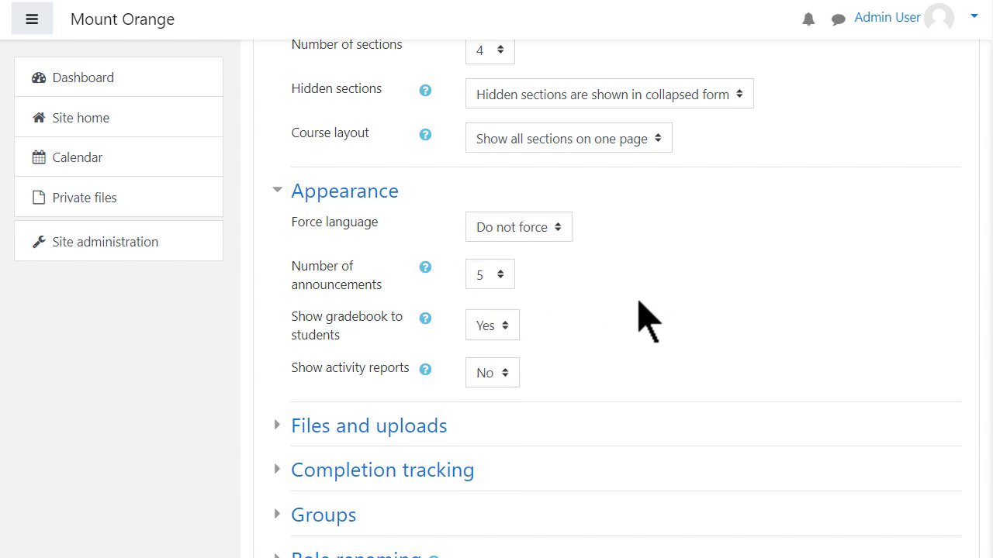
click(366, 203)
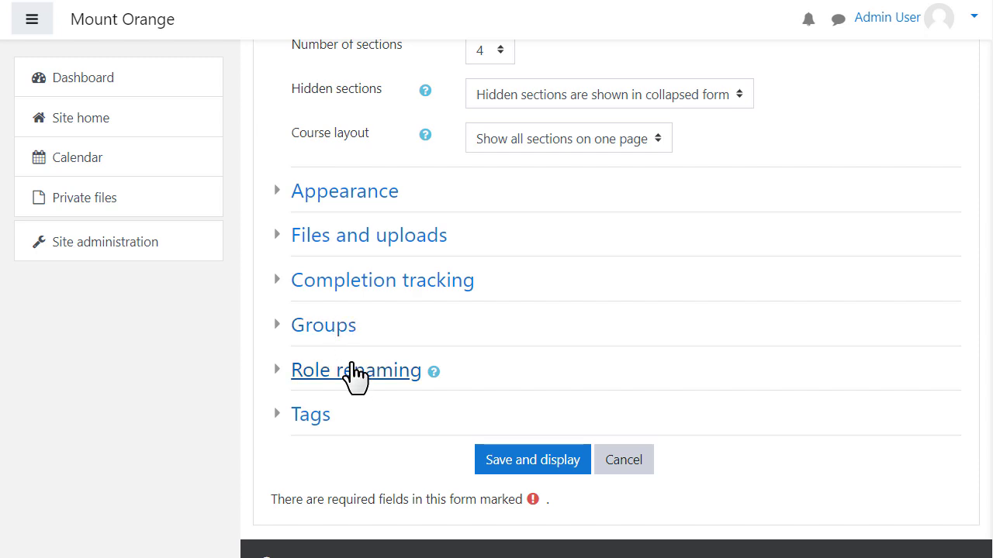
- Expand the role renaming settings and set the word for 'Student' to Learner
click(353, 369)
scroll(356, 377, down, 3)
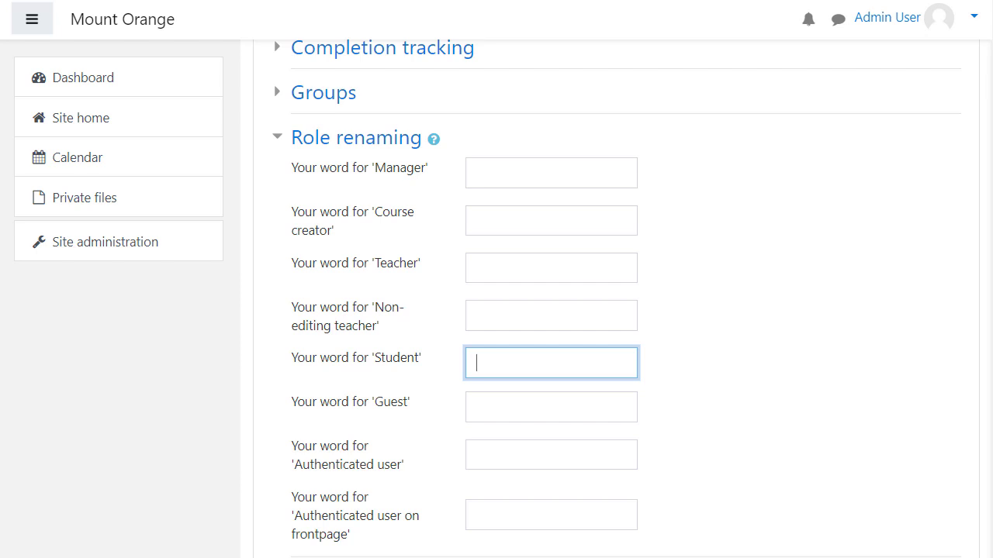
text(Learner)
- Expand the tags settings and add the tag English to the course
scroll(483, 392, down, 2)
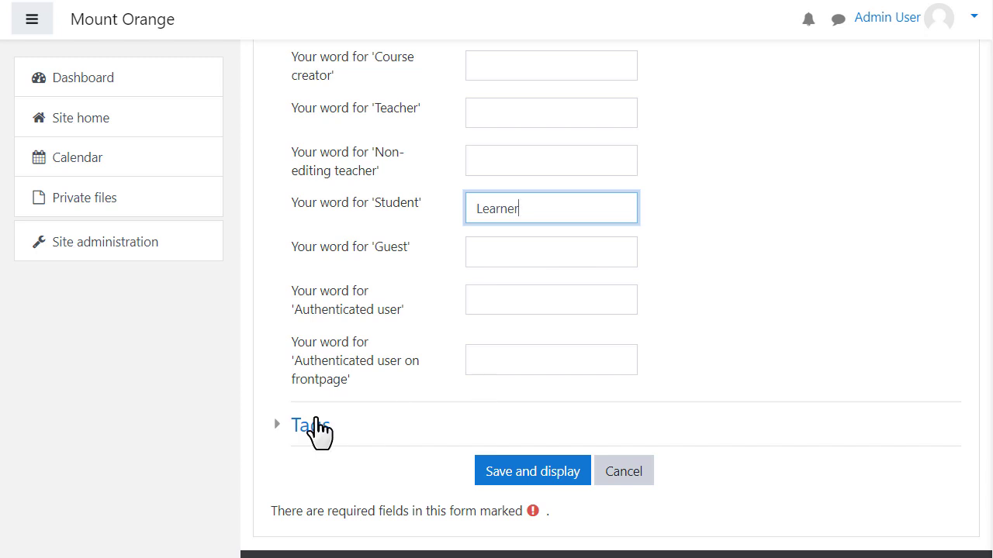
click(312, 426)
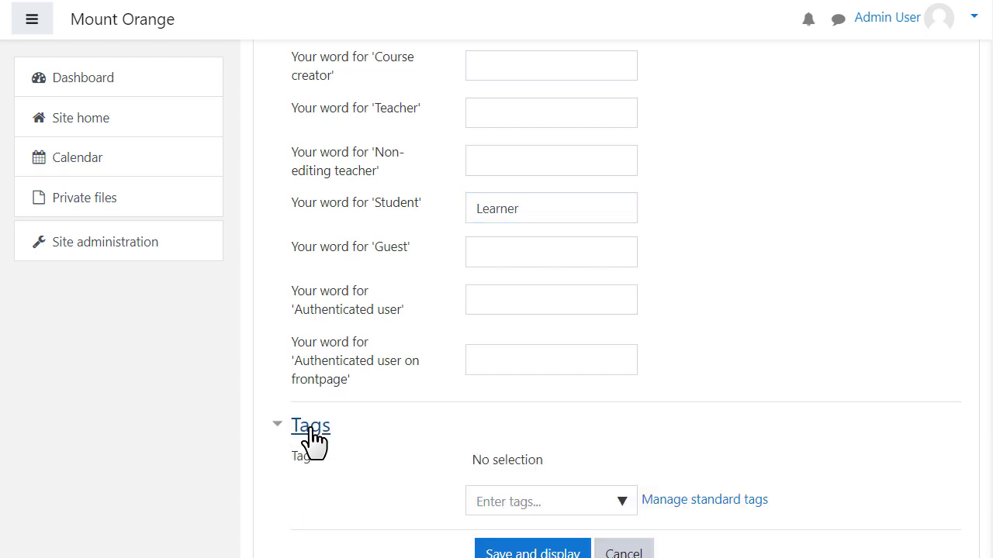
scroll(312, 432, down, 2)
key(Tab)
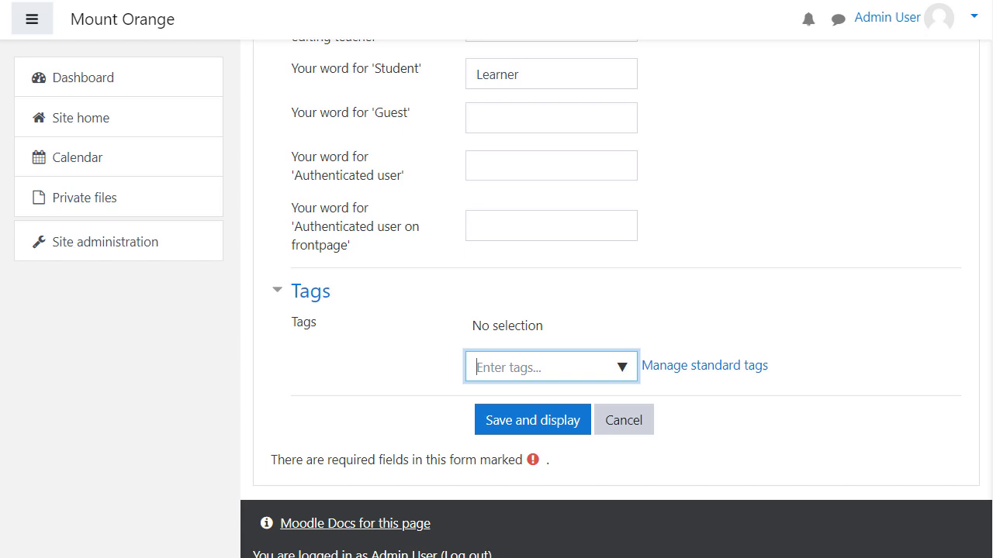
text(English)
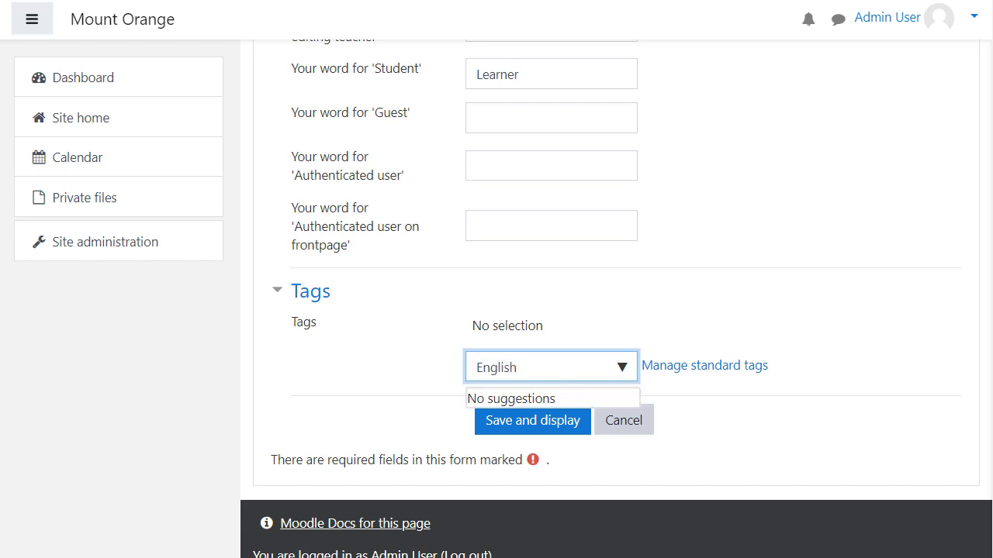
click(693, 416)
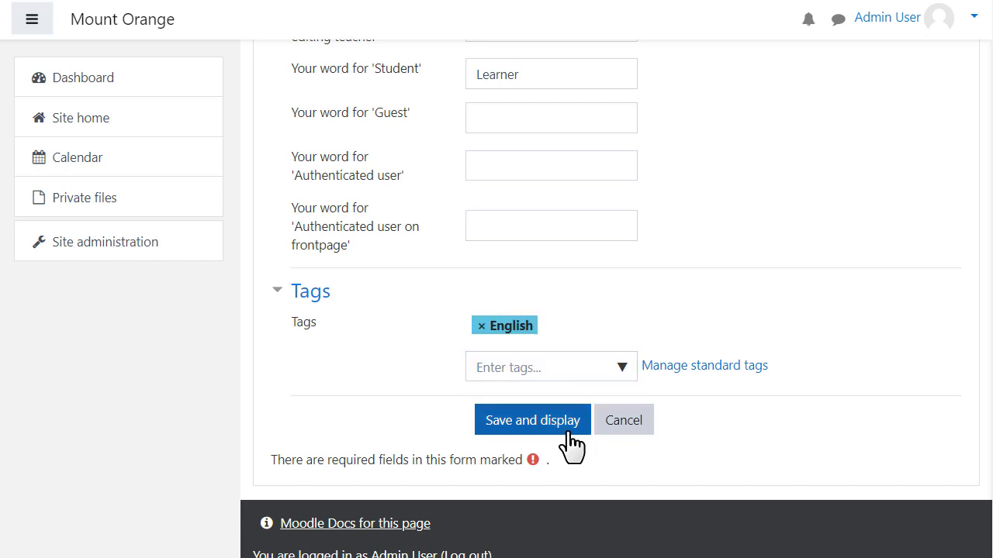